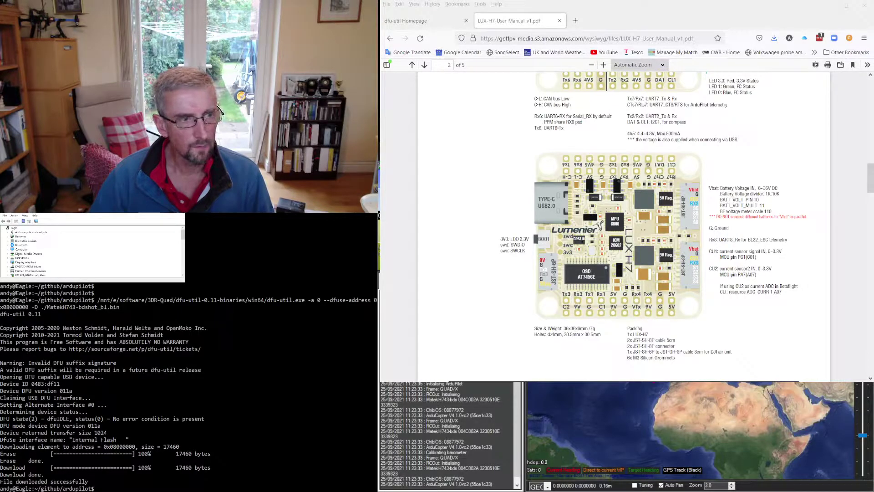
# - Scroll the LUX-H7 manual PDF to the page 5 I/O Mapping table of PWM outputs
pyautogui.scroll(-15, 624, 227)
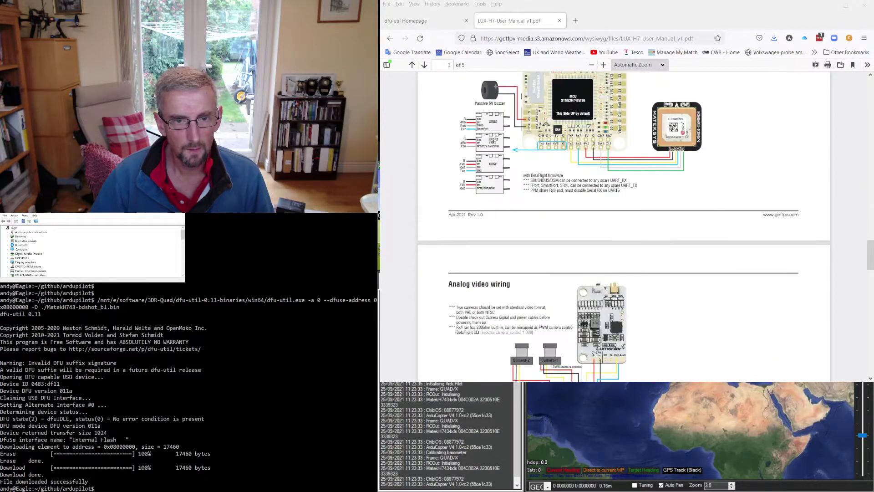
pyautogui.scroll(-20, 624, 226)
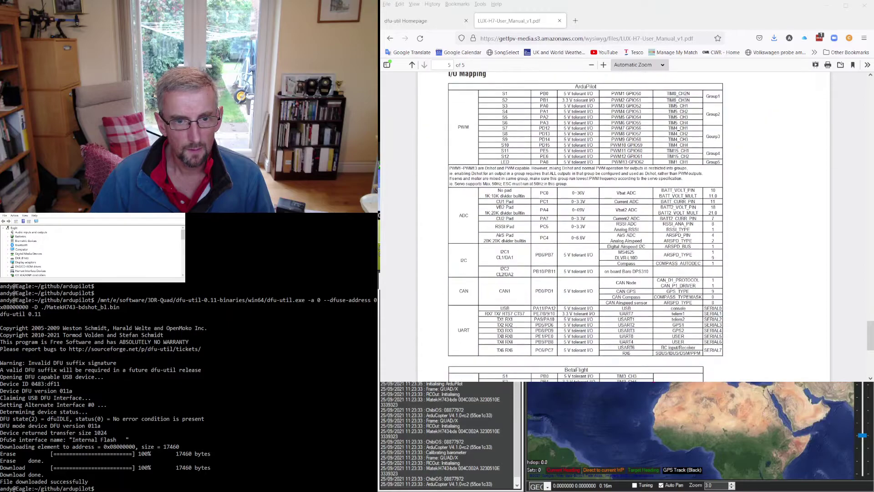
pyautogui.scroll(-3, 586, 227)
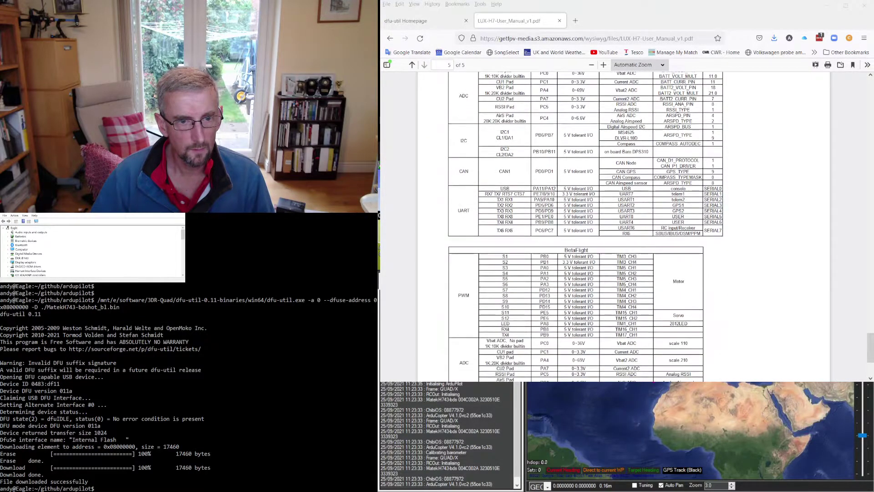
pyautogui.scroll(3, 586, 226)
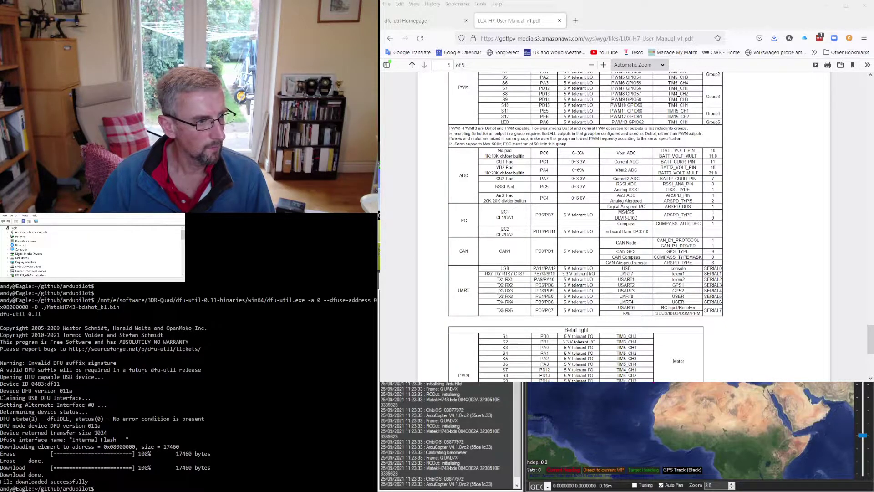
# - Back in Mission Planner, connect to the flight controller on COM10 at 115200
pyautogui.hotkey('alt', 'Tab')
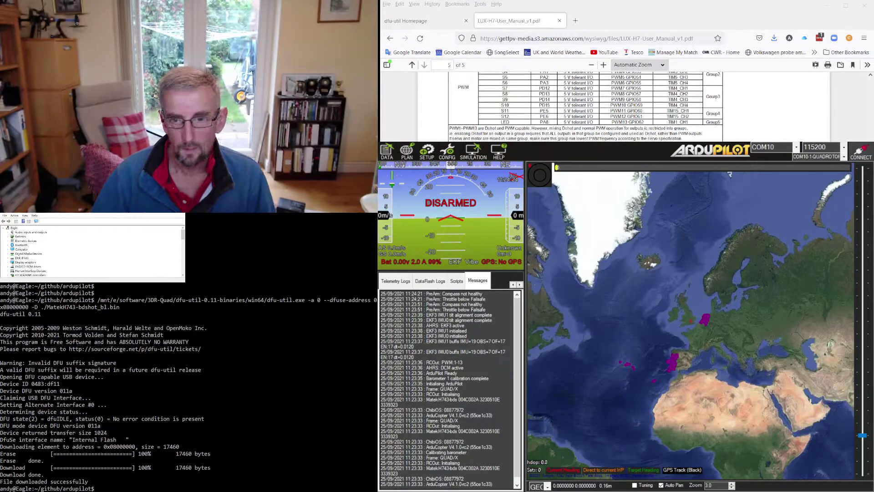
pyautogui.click(862, 152)
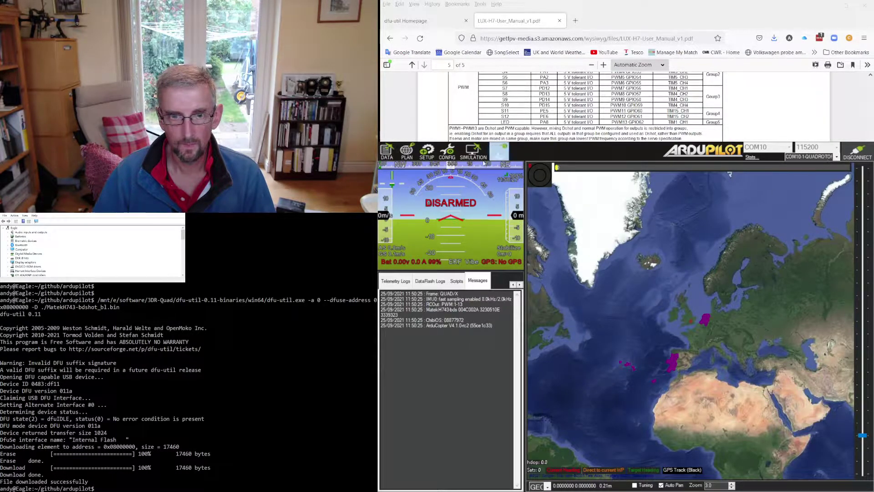
# - In the Full Parameter List, change SERIAL5_PROTOCOL from -1 to 16 (ESC Telemetry) and write it
pyautogui.click(434, 158)
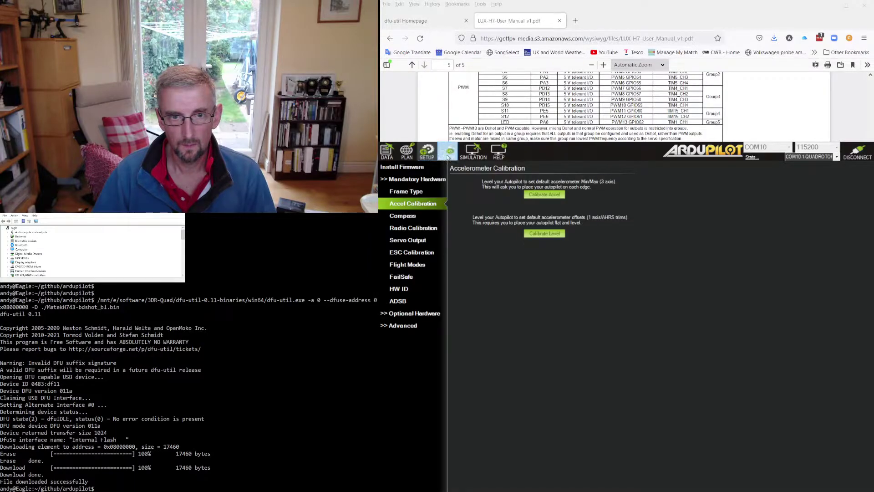
pyautogui.click(447, 155)
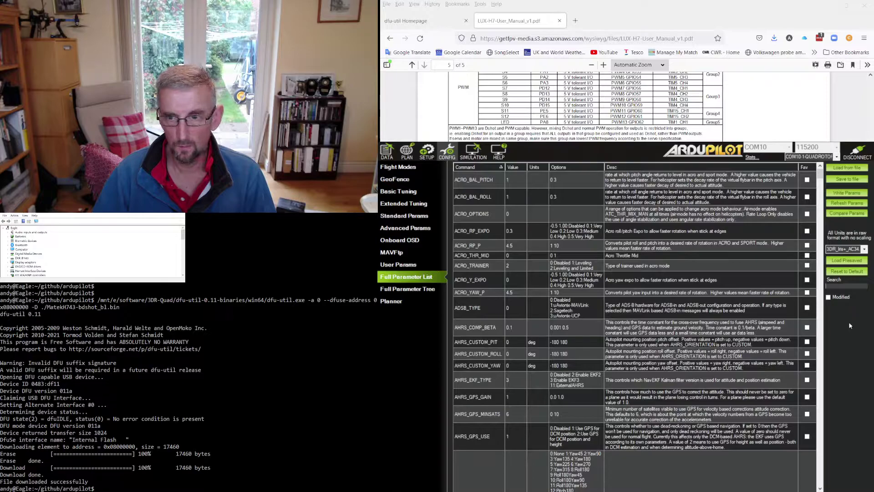
pyautogui.click(856, 287)
pyautogui.write('serial5')
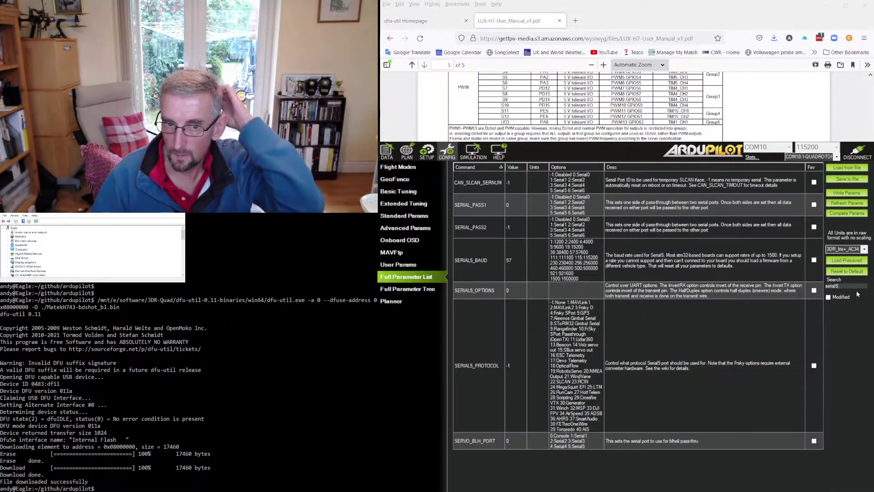
pyautogui.click(518, 387)
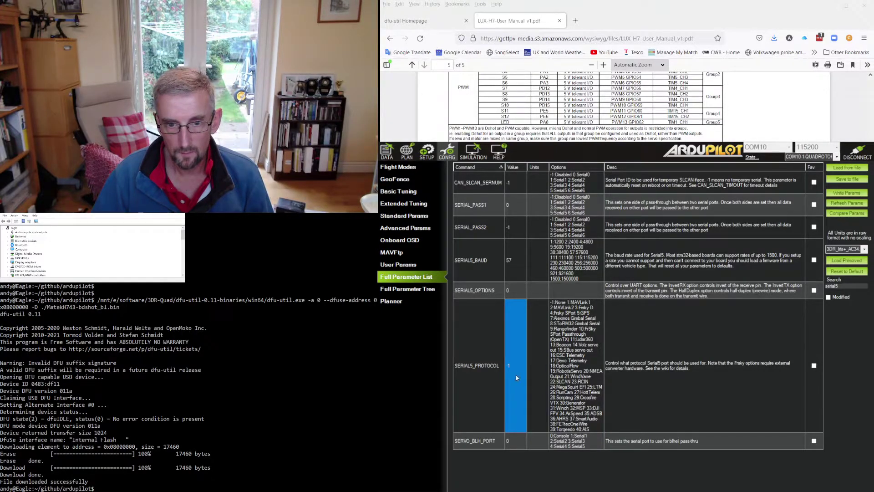
pyautogui.write('16')
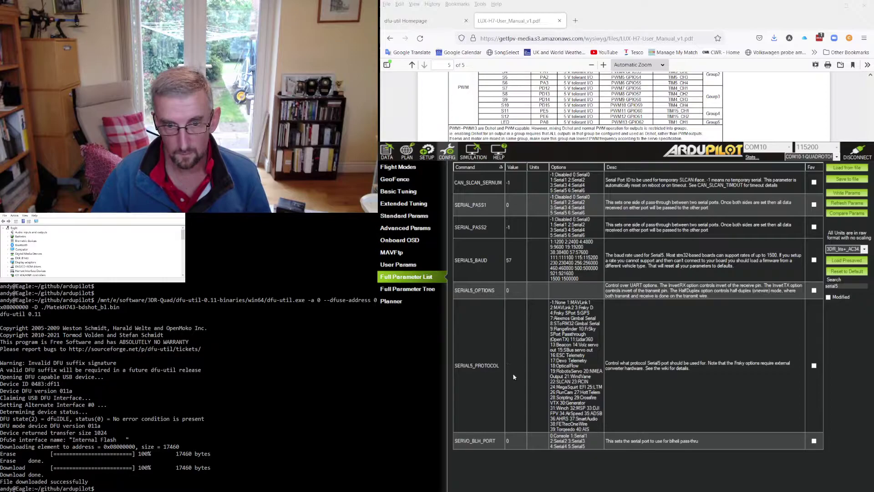
pyautogui.press('Tab')
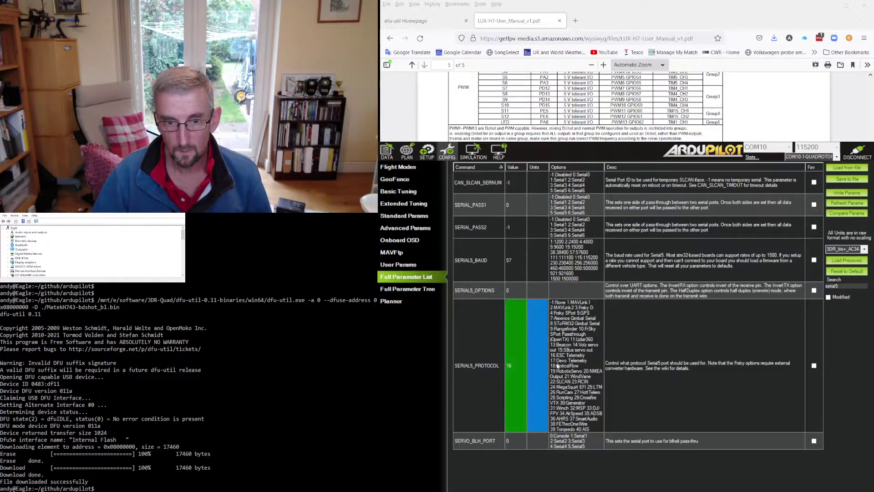
pyautogui.click(847, 193)
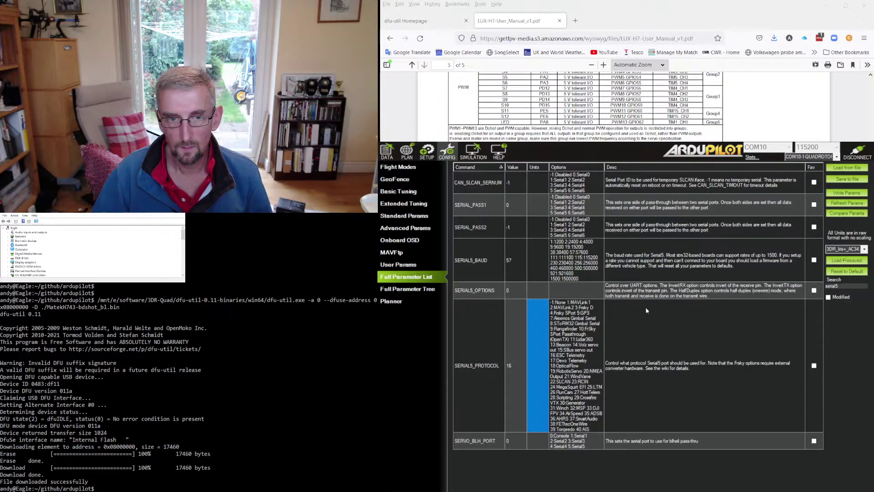
pyautogui.doubleClick(856, 285)
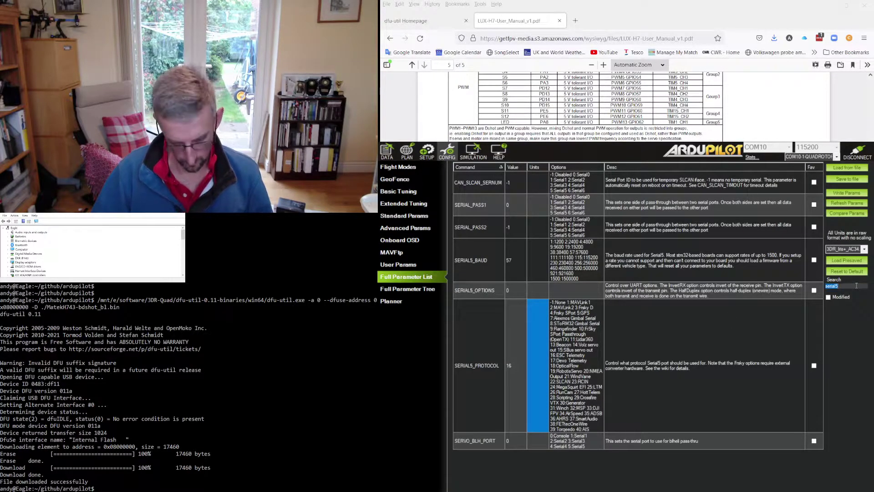
pyautogui.write('mot')
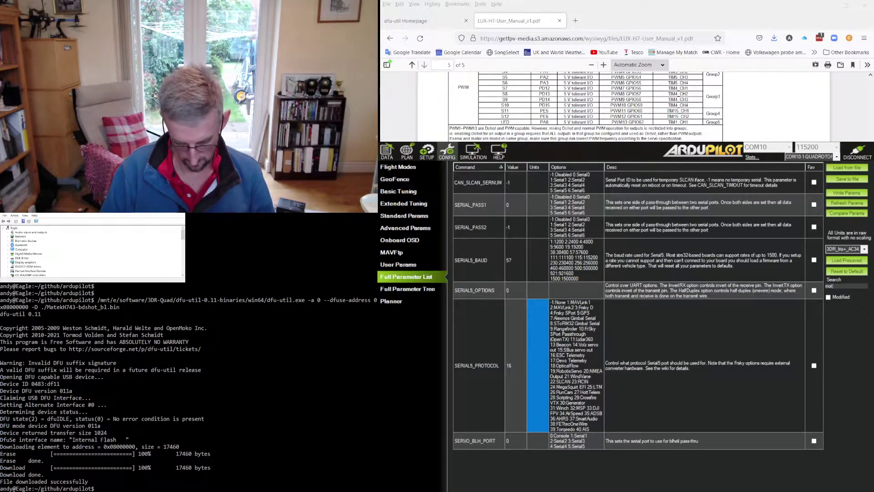
pyautogui.write('_pwm')
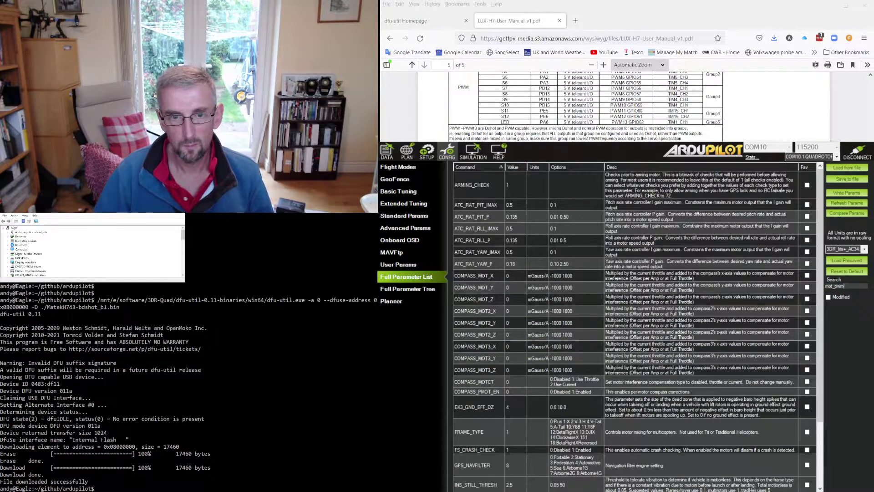
# - Set MOT_PWM_TYPE to 6 (DShot600) and write it to the board
pyautogui.click(518, 220)
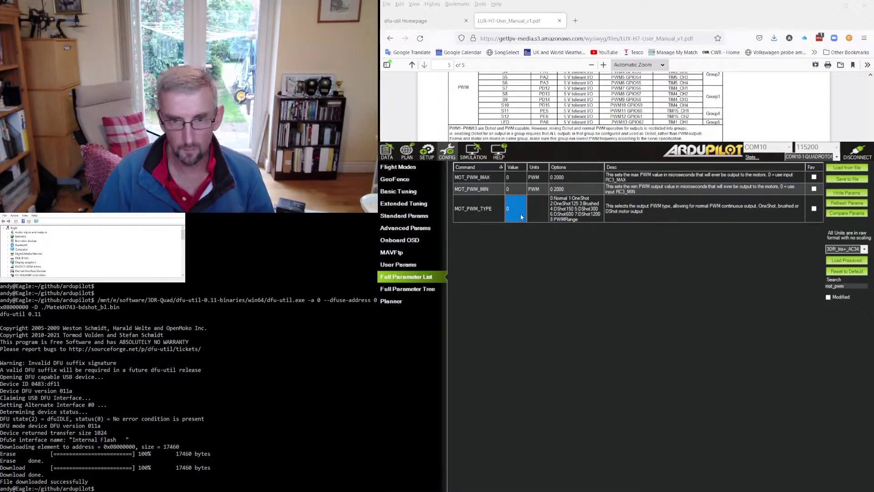
pyautogui.write('6')
pyautogui.press('Tab')
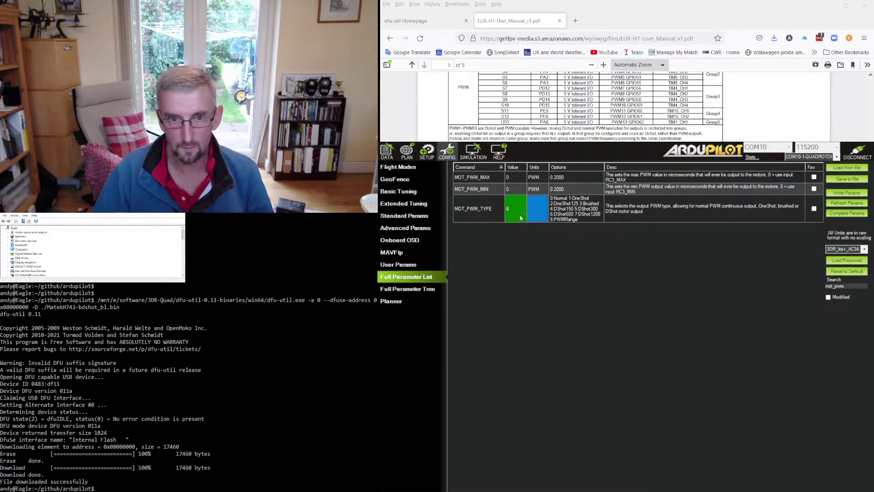
pyautogui.click(853, 195)
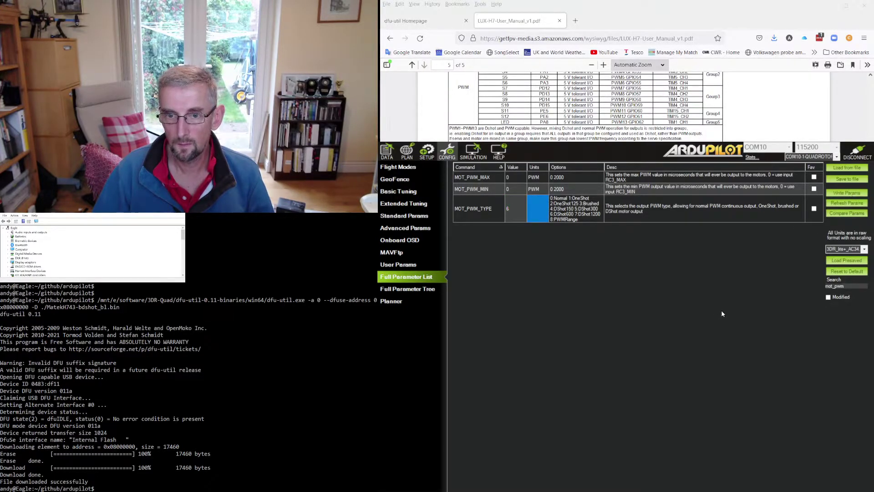
# - Filter the list to servo_blh and set SERVO_BLH_AUTO to 1 (Enabled)
pyautogui.doubleClick(849, 287)
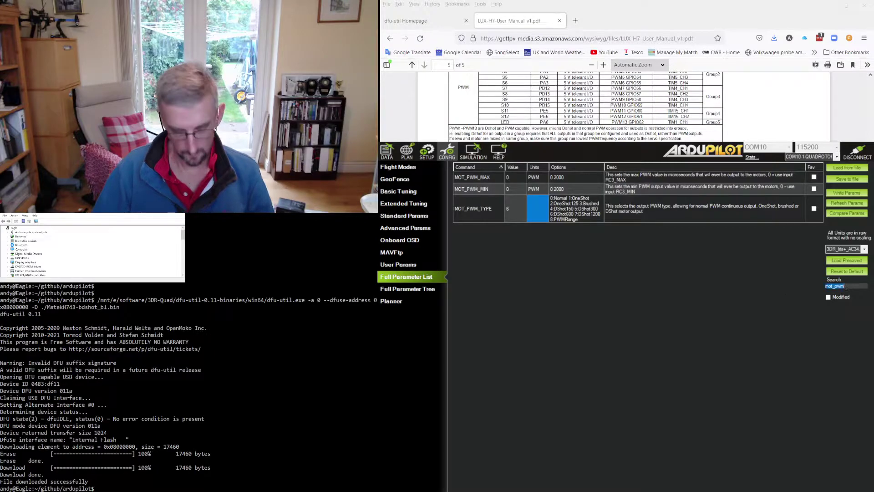
pyautogui.write('sserv')
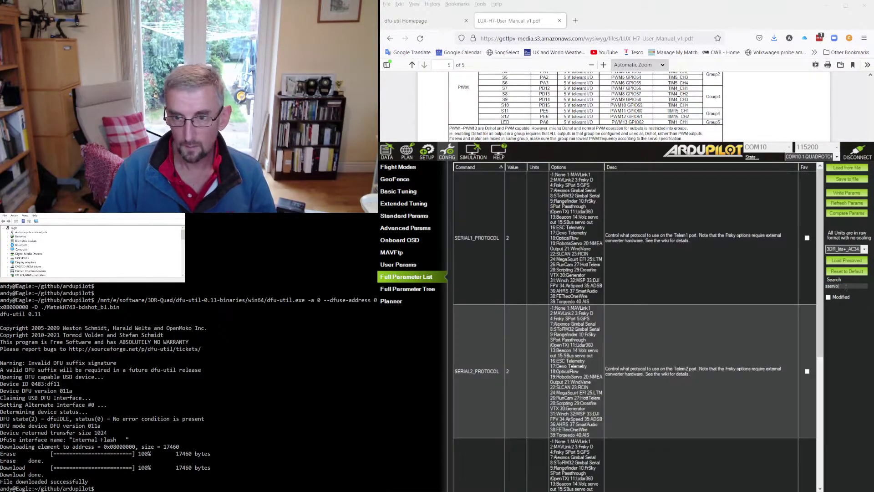
pyautogui.write('o')
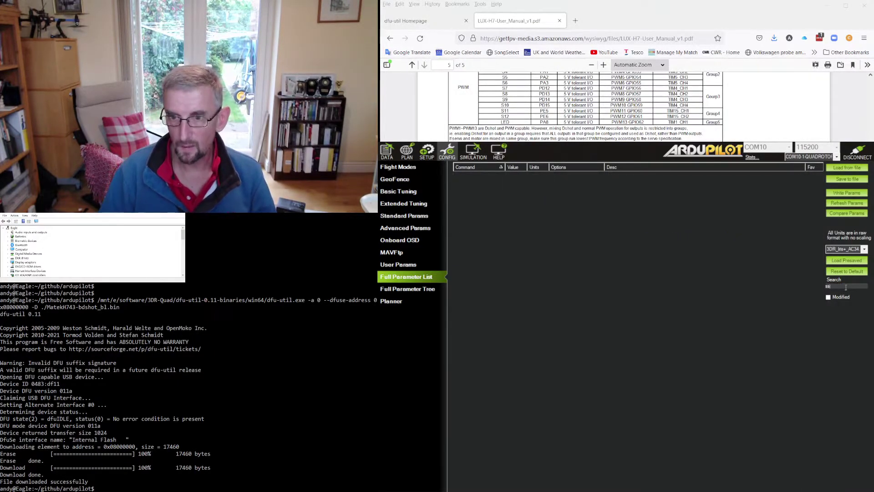
pyautogui.write('ervo')
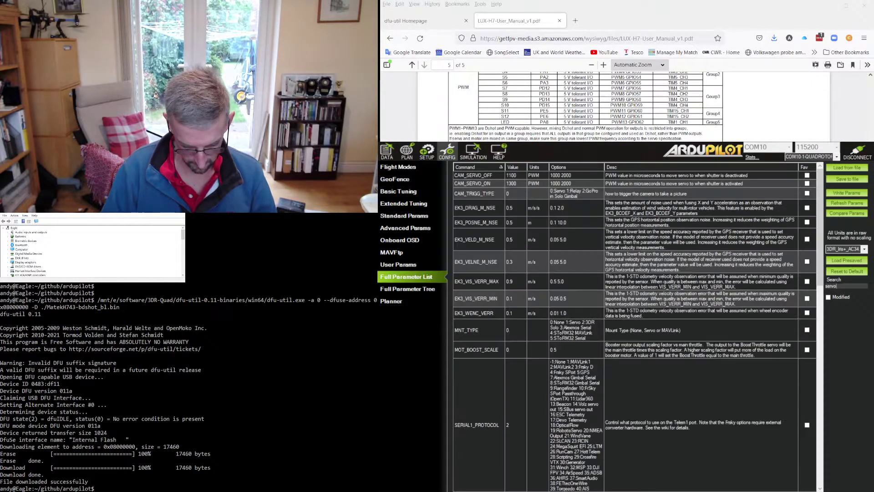
pyautogui.write('_blh')
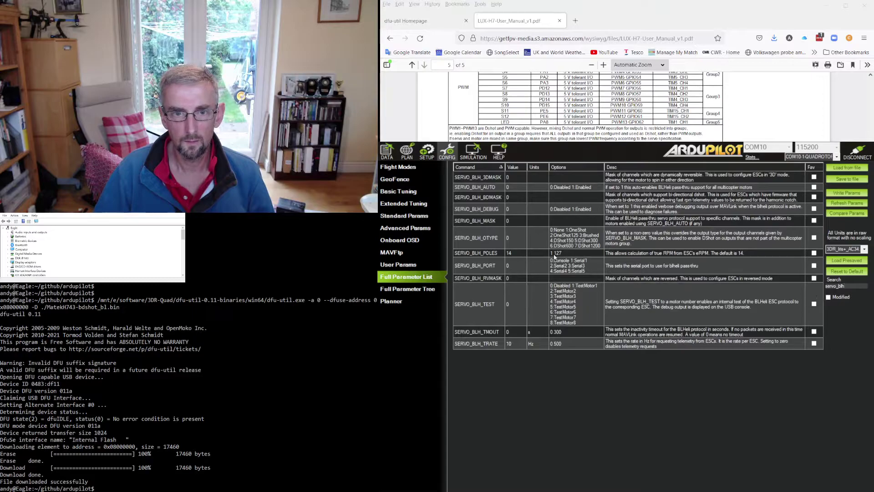
pyautogui.doubleClick(515, 188)
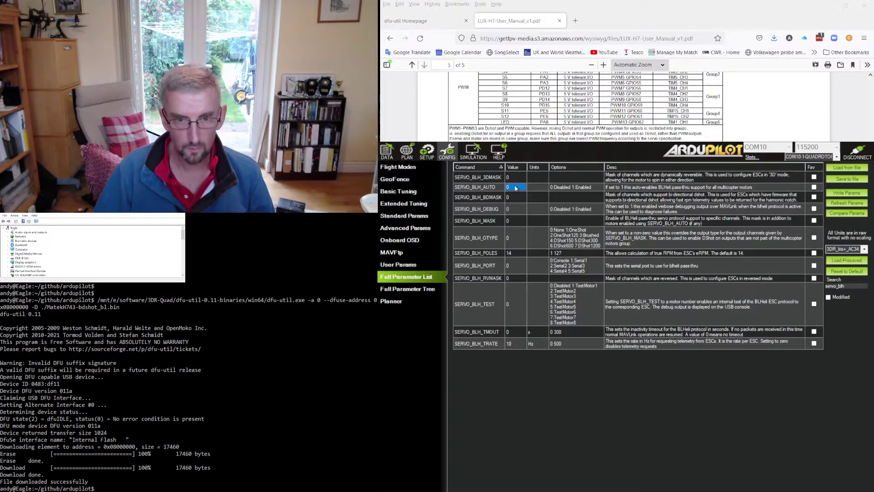
pyautogui.write('1')
pyautogui.press('Tab')
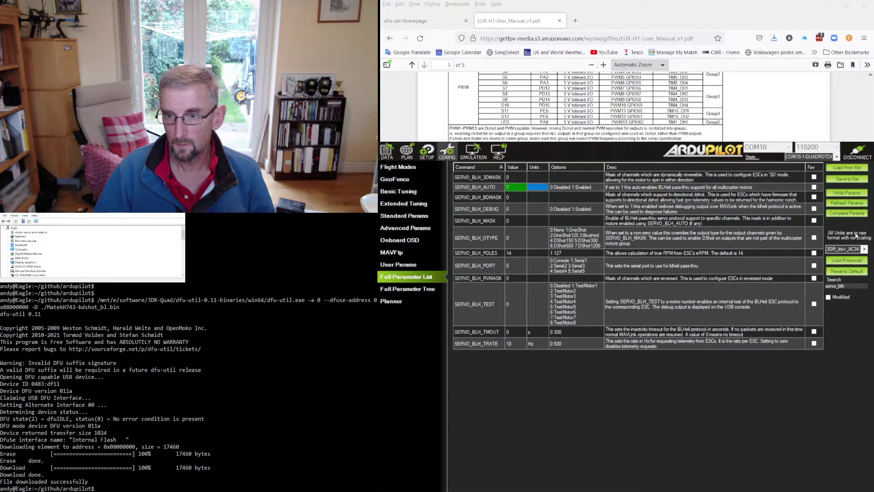
# - Write SERVO_BLH_AUTO=1 to the board, go back to Flight Data, and disconnect
pyautogui.click(854, 194)
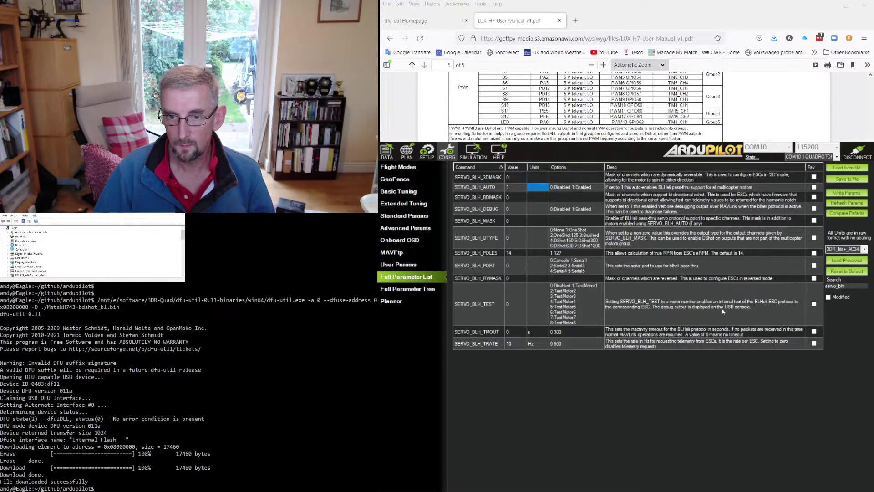
pyautogui.click(386, 149)
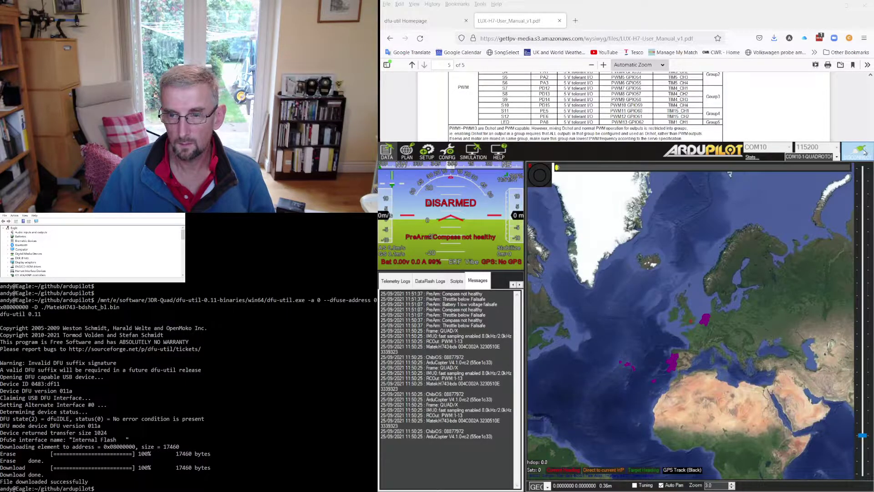
pyautogui.click(863, 151)
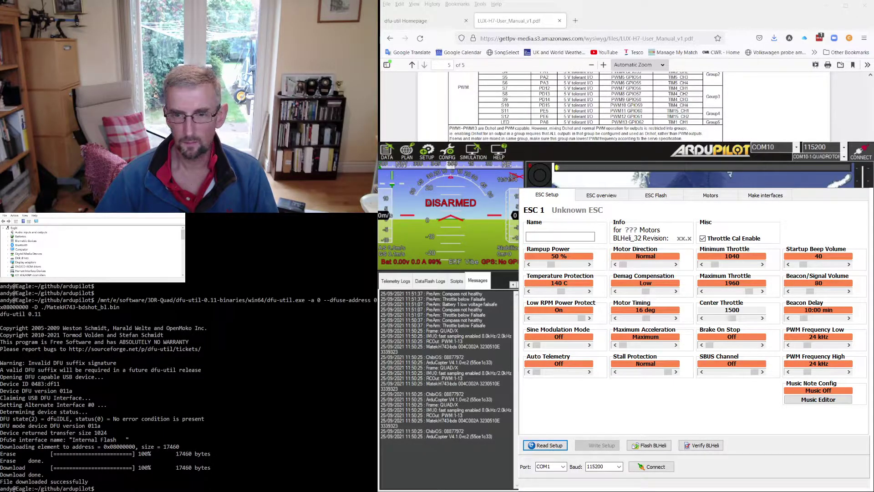
# - Connect via passthrough, read the T Motor F55A BLHeli_32 32.8 ESC settings, then disconnect
pyautogui.click(563, 466)
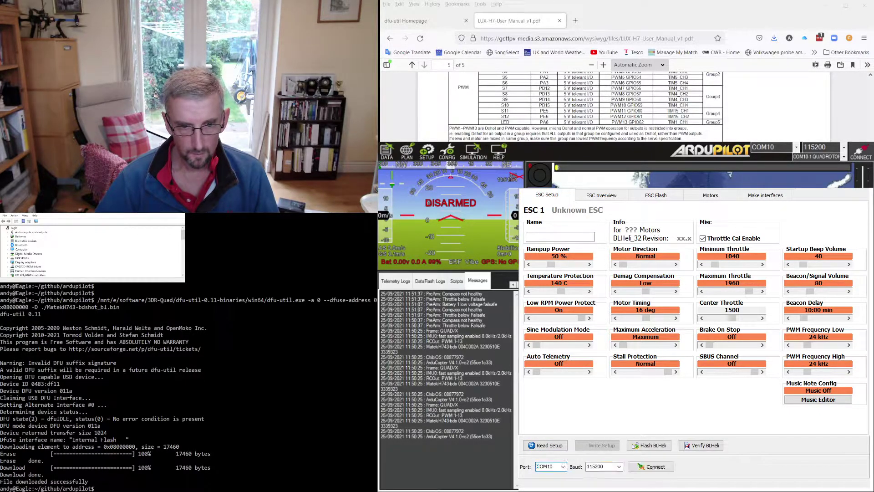
pyautogui.click(651, 466)
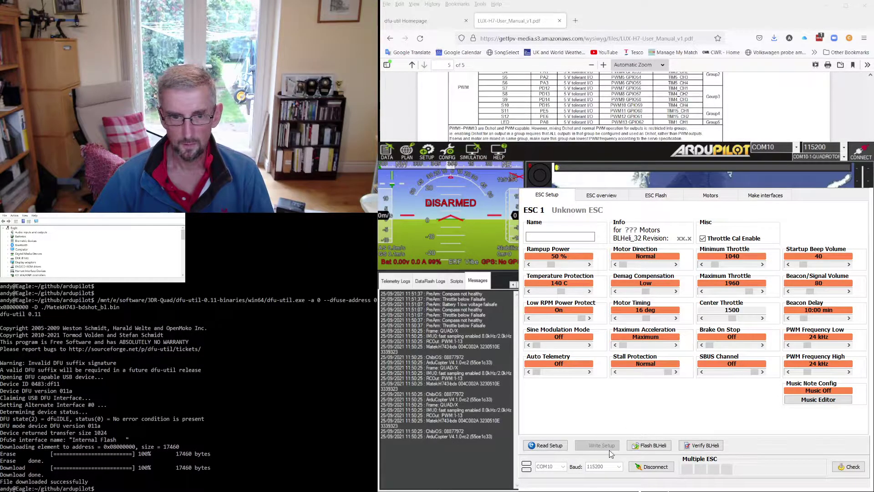
pyautogui.click(544, 445)
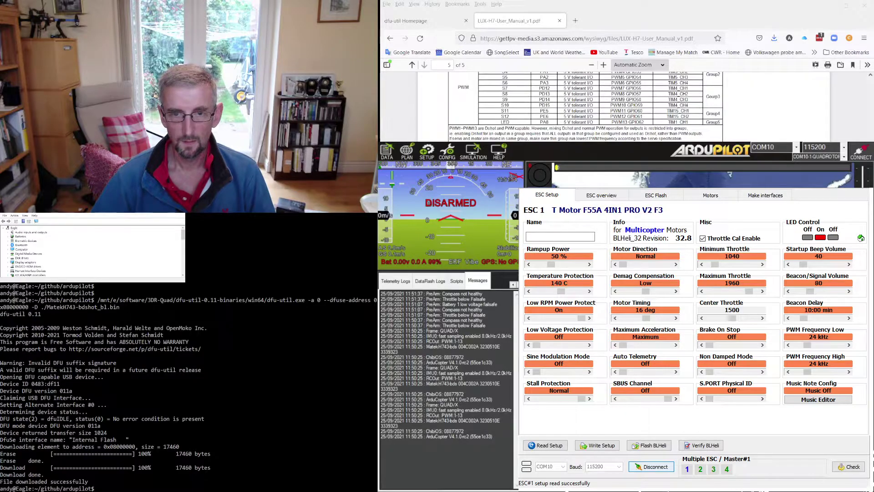
pyautogui.click(651, 466)
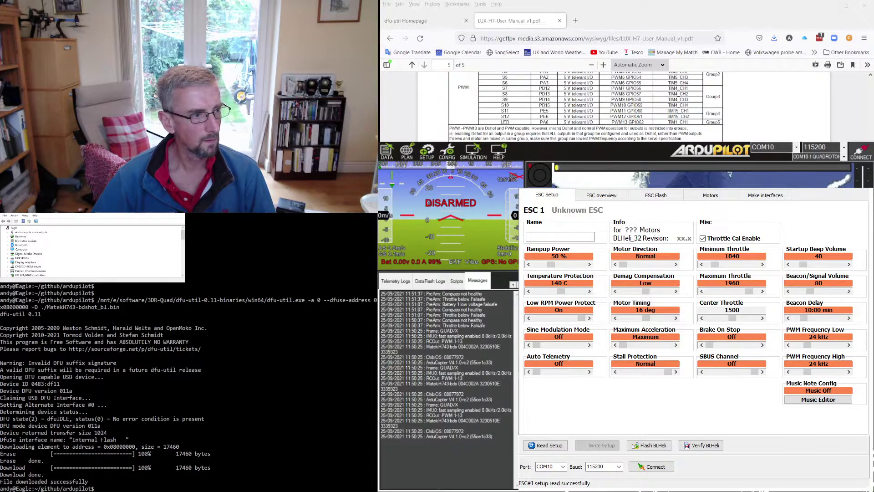
# - Close BLHeliSuite32 with Alt+F4, returning to Mission Planner's flight data map
pyautogui.hotkey('alt', 'F4')
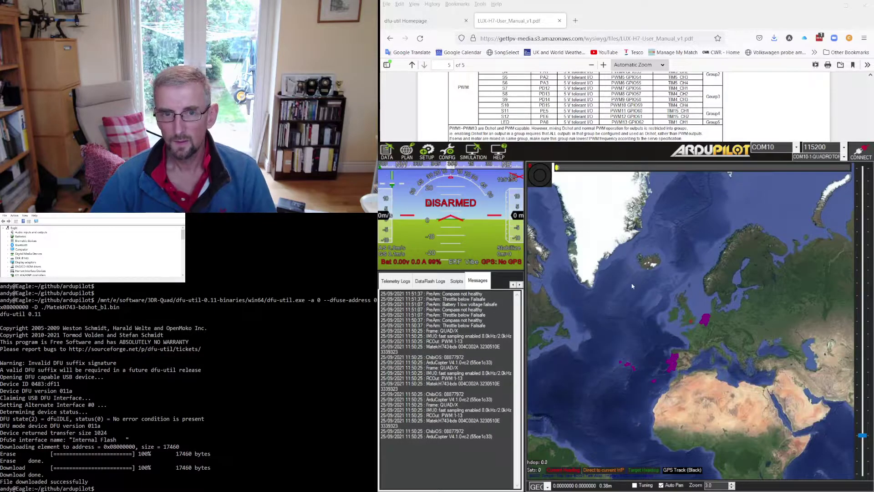
# - Reconnect to the flight controller and search the Full Parameter List for the SERVO_DSHOT settings
pyautogui.click(861, 153)
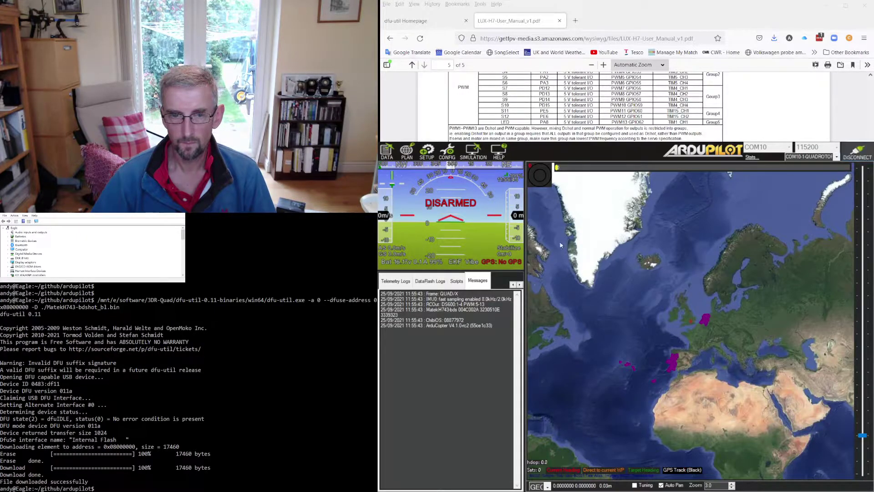
pyautogui.click(428, 152)
pyautogui.click(446, 151)
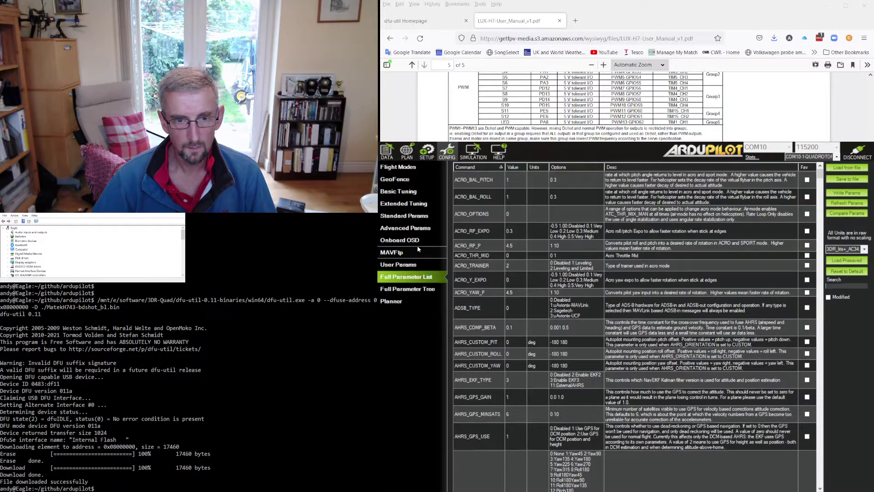
pyautogui.click(421, 290)
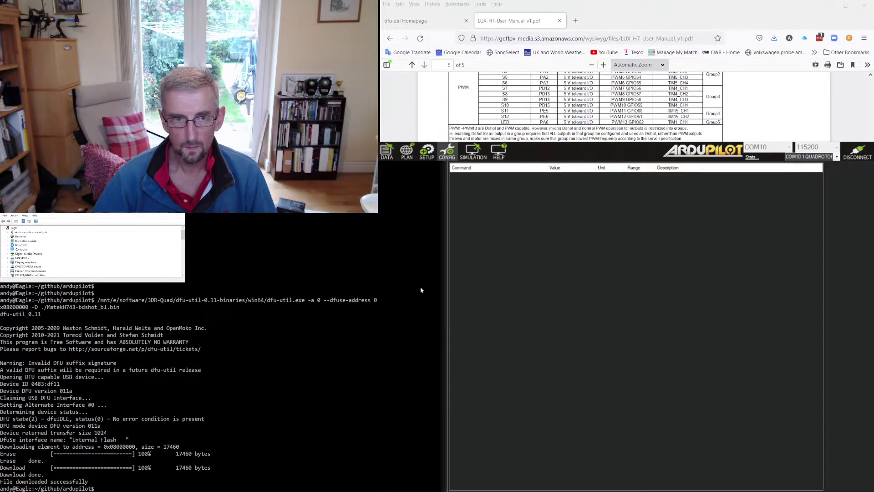
pyautogui.click(444, 150)
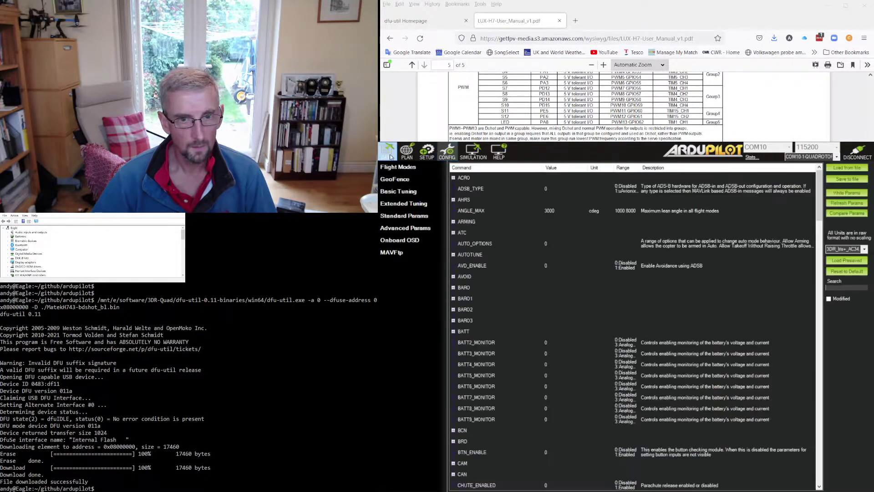
pyautogui.click(409, 278)
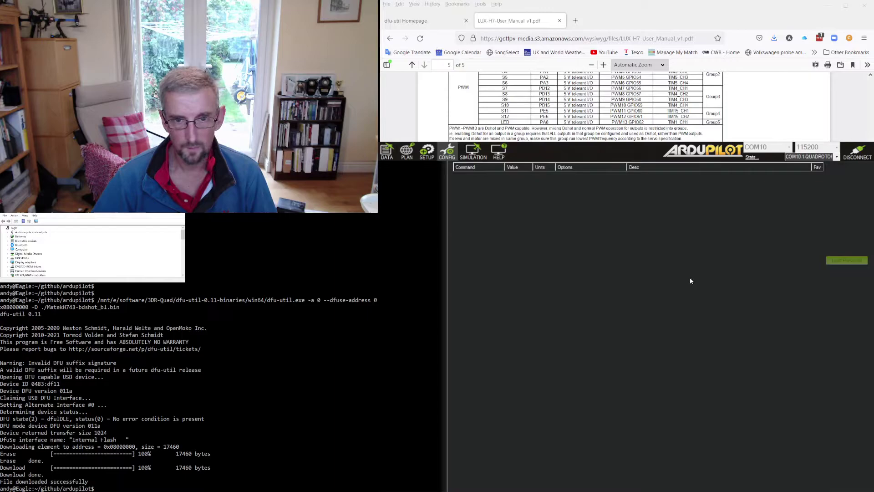
pyautogui.click(860, 287)
pyautogui.write('servo_')
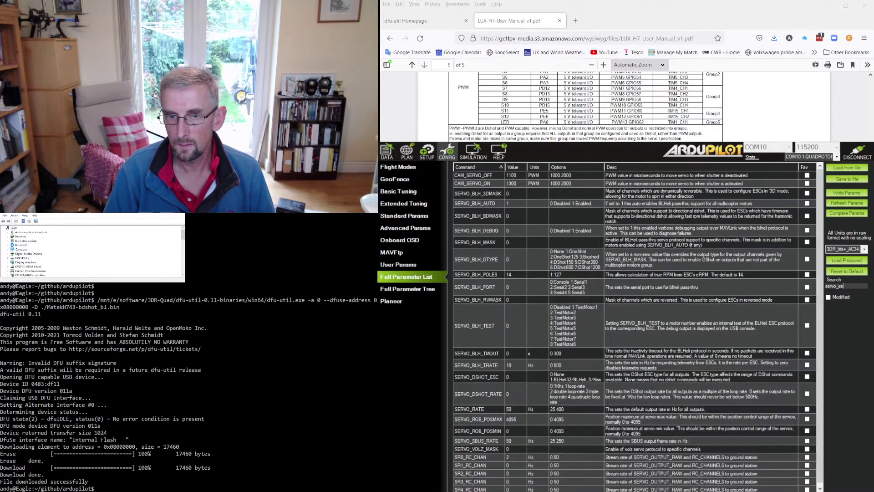
pyautogui.write('es')
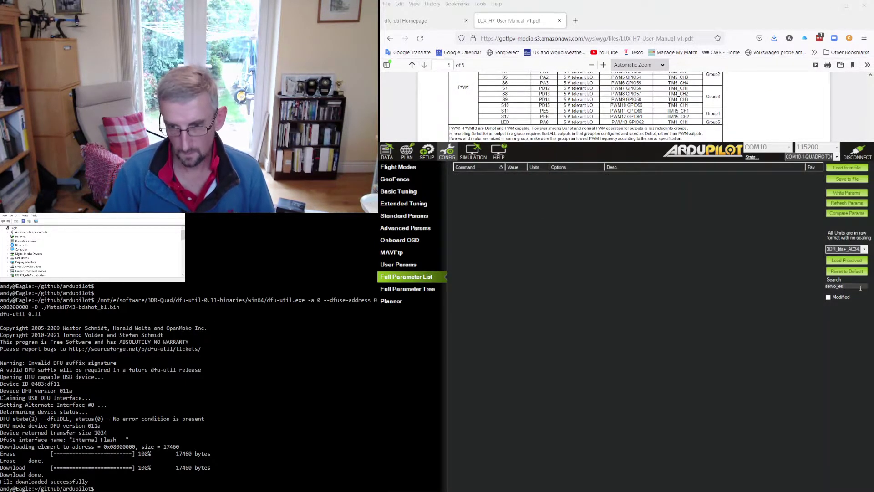
pyautogui.press('BackSpace')
pyautogui.press('BackSpace')
pyautogui.write('dsh')
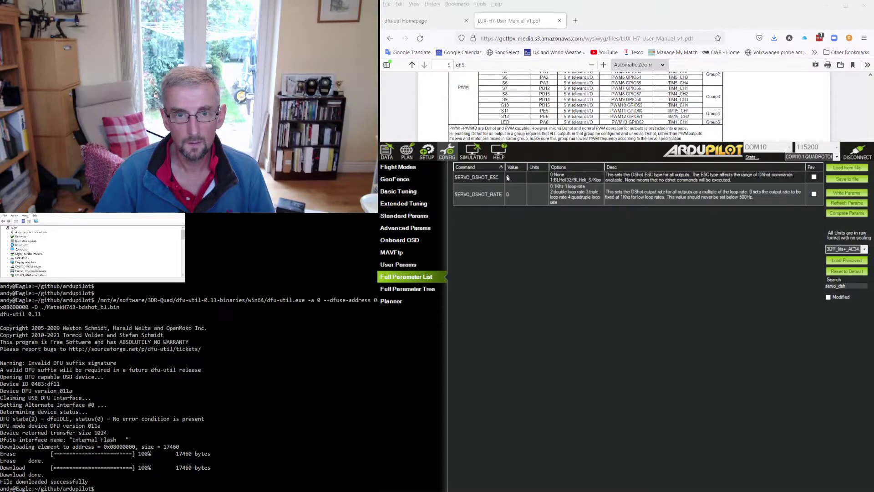
# - Set SERVO_DSHOT_ESC to 1 (BLHeli32), then filter the parameter list to ntf_
pyautogui.click(517, 179)
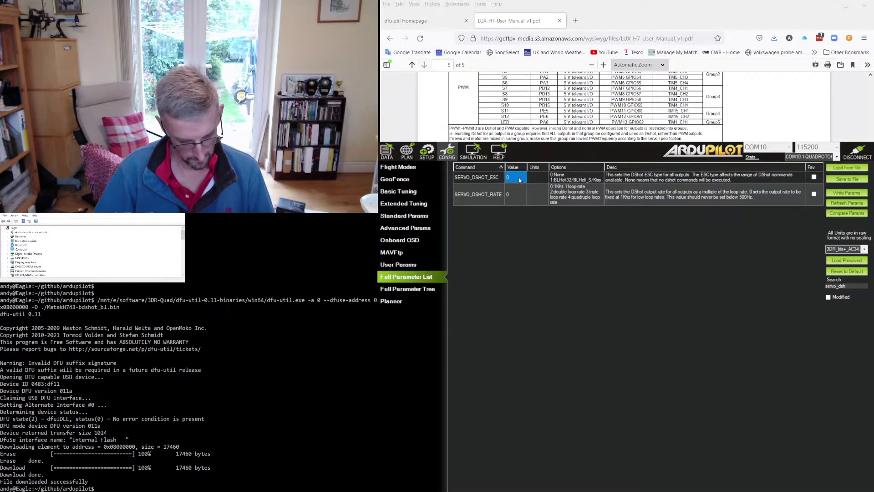
pyautogui.write('1')
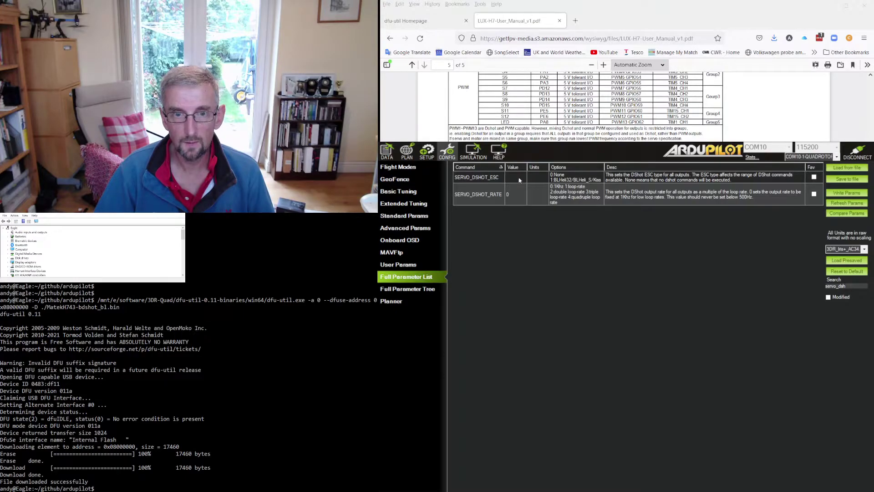
pyautogui.press('Tab')
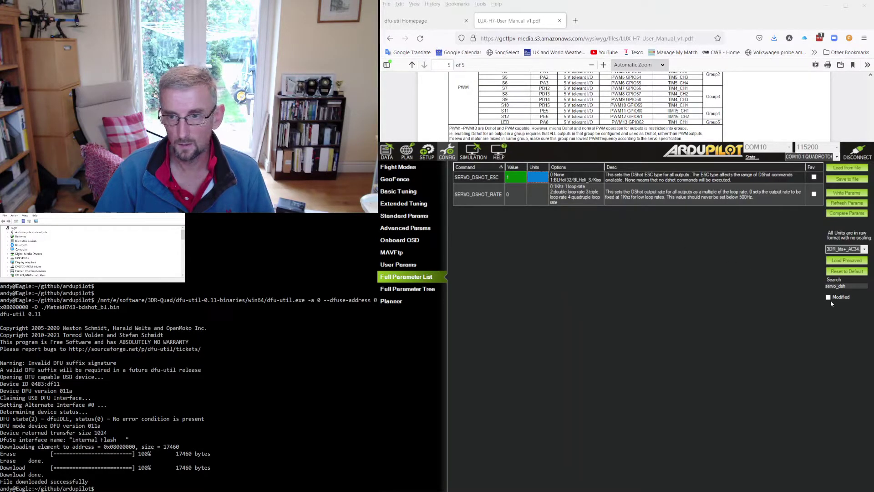
pyautogui.doubleClick(854, 285)
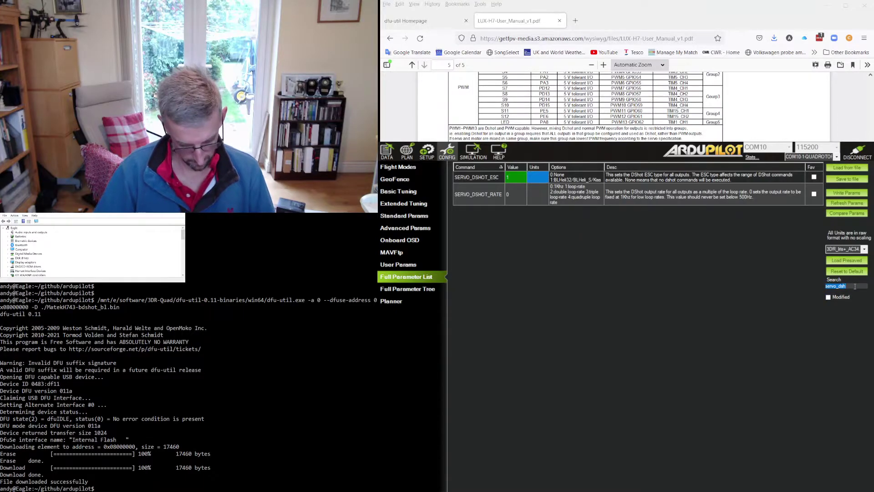
pyautogui.write('ntf_')
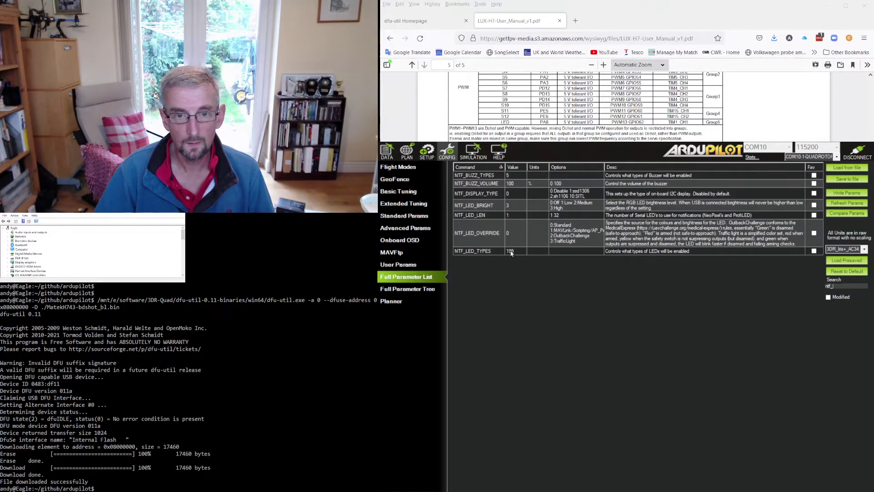
# - Change NTF_LED_TYPES from 199 to 2247, write it to the board, and return to Flight Data
pyautogui.click(519, 252)
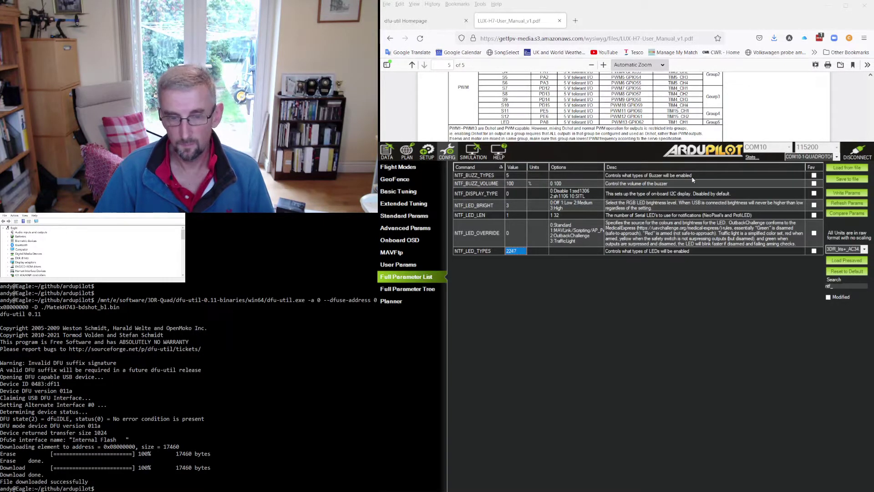
pyautogui.press('Tab')
pyautogui.click(856, 192)
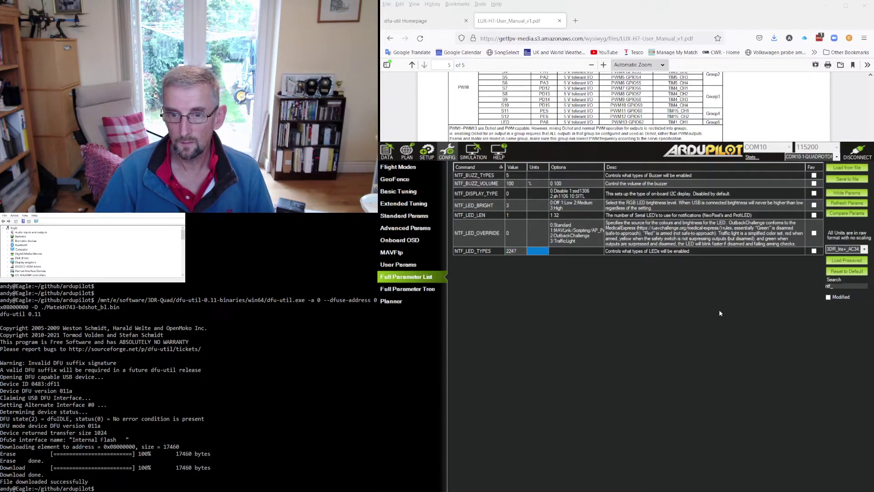
pyautogui.click(387, 153)
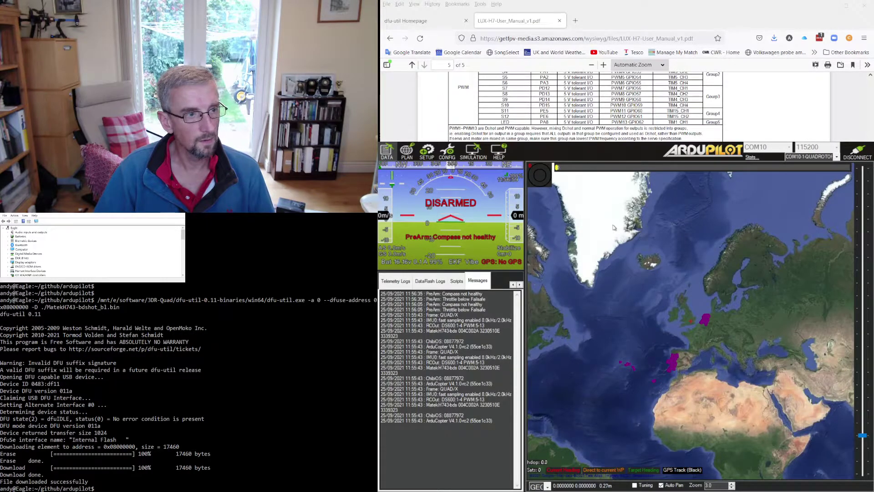
# - Disconnect and reconnect to the flight controller so it reboots with DShot600 on outputs 1–4
pyautogui.click(857, 155)
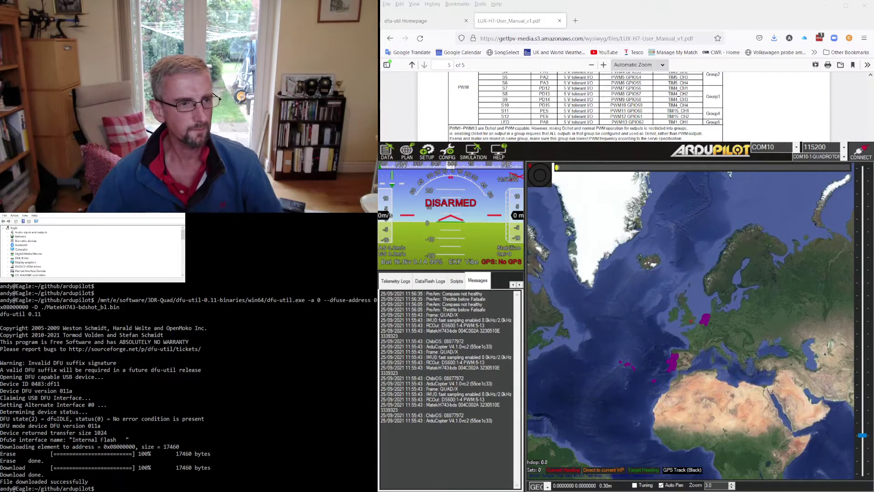
pyautogui.click(864, 153)
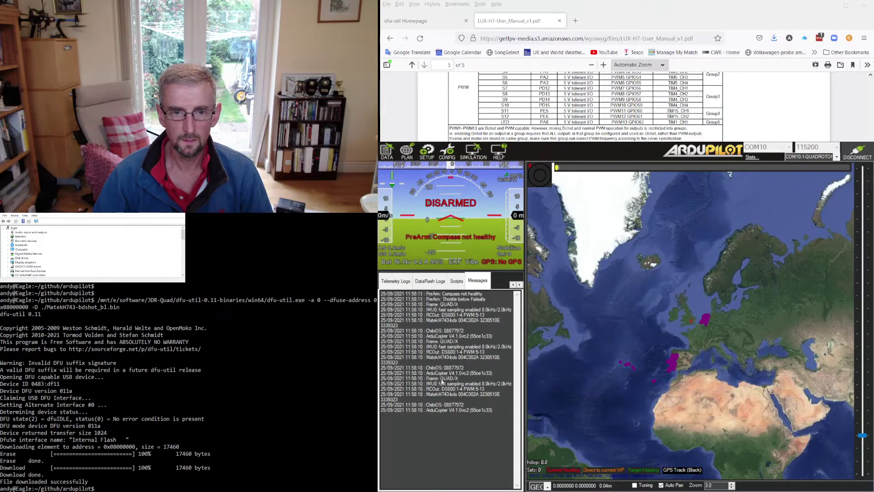
# - Show the Status telemetry table and scroll to the ESC readings like esc1_temp and esc1_volt
pyautogui.click(512, 285)
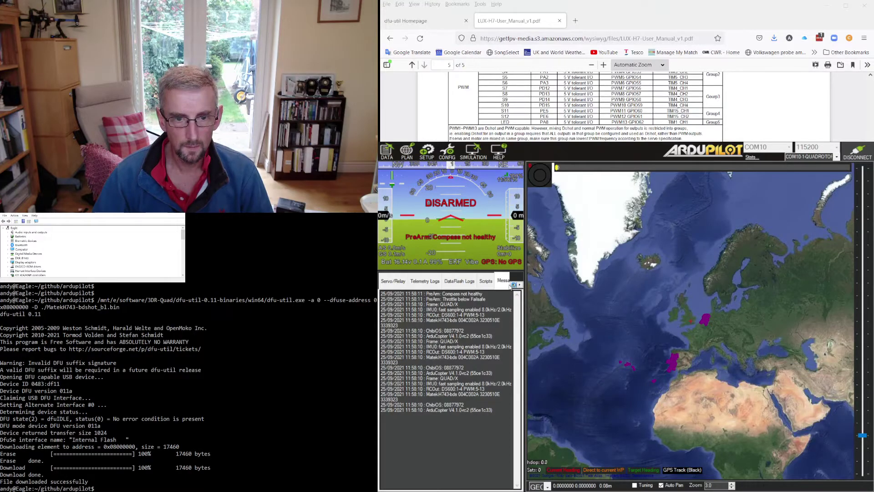
pyautogui.click(513, 285)
pyautogui.click(386, 281)
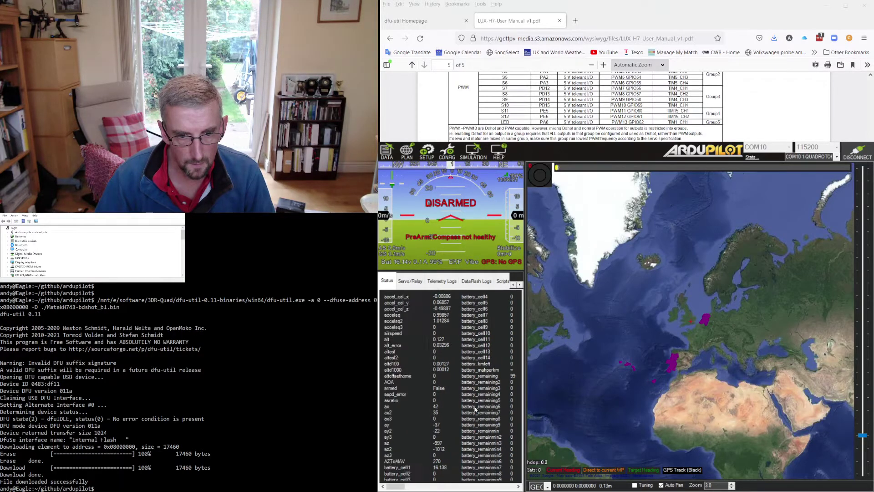
pyautogui.scroll(-3, 474, 408)
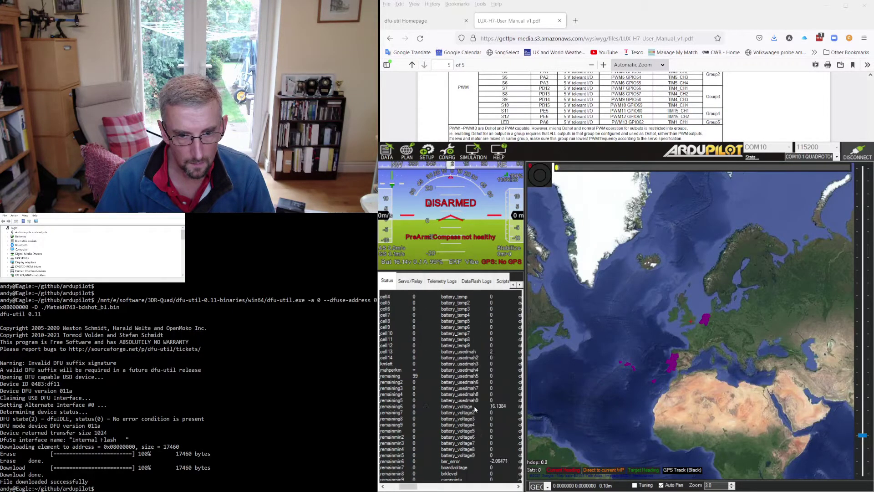
pyautogui.scroll(-3, 475, 408)
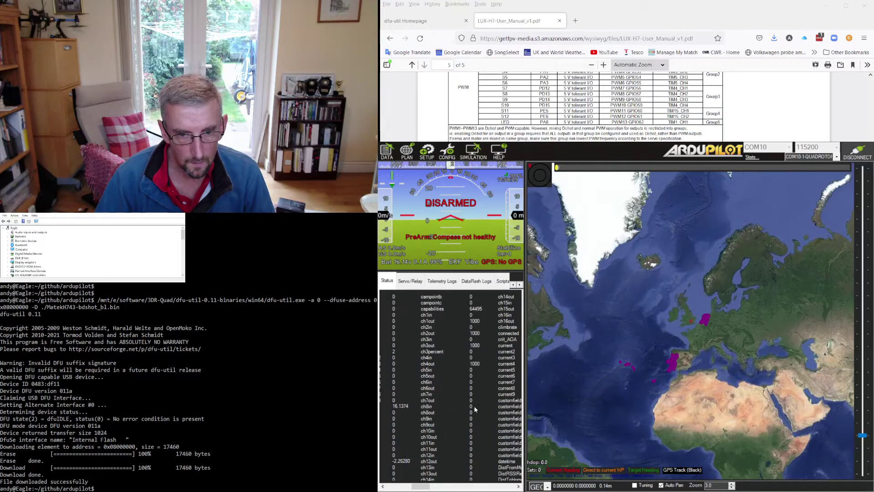
pyautogui.scroll(-1, 475, 409)
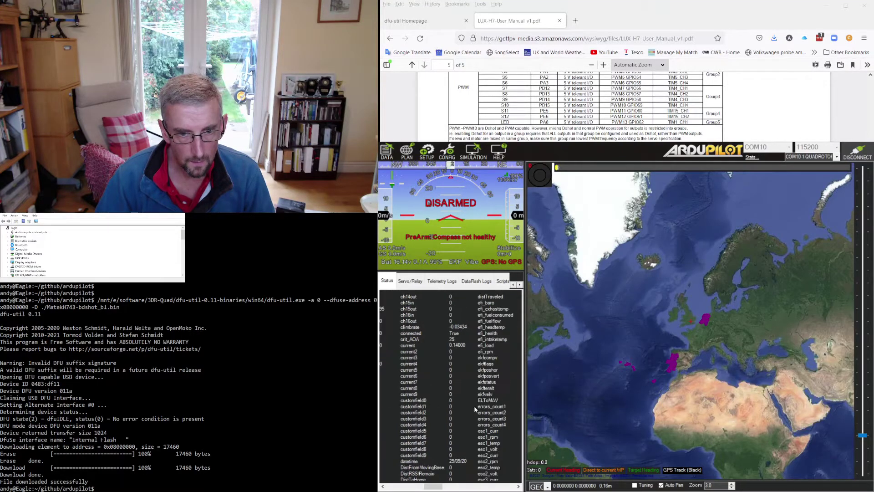
pyautogui.scroll(-1, 475, 408)
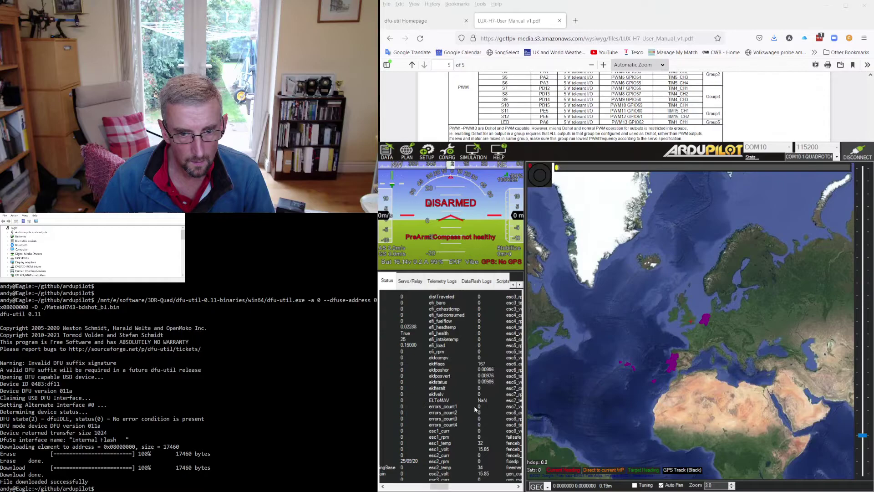